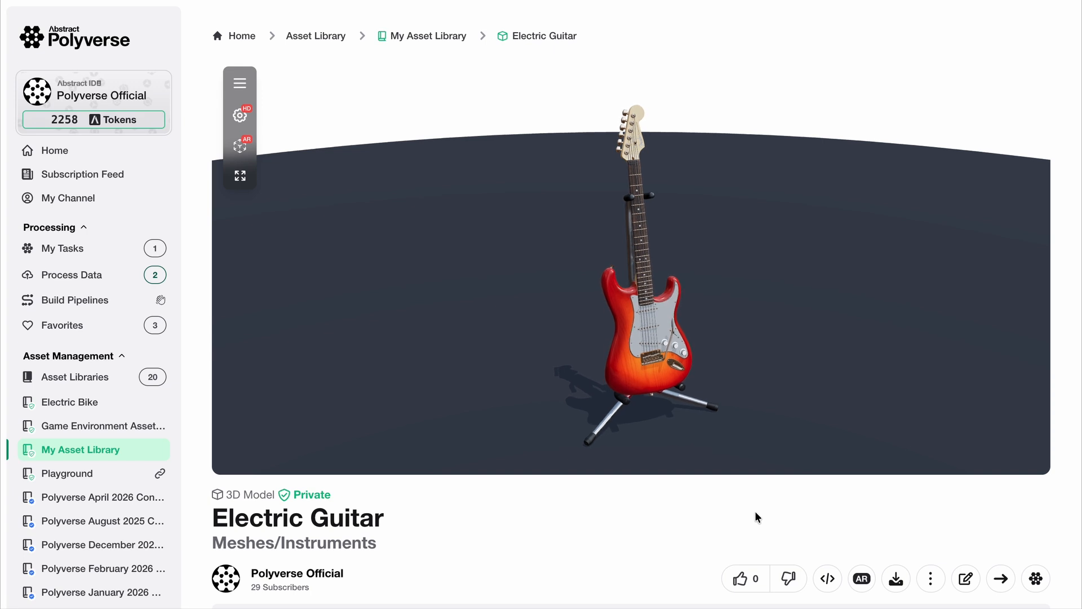
Step: Show the workflows available for the Electric Guitar asset
{"action": "scroll", "coordinate": [755, 511], "scroll_direction": "down", "scroll_amount": 2}
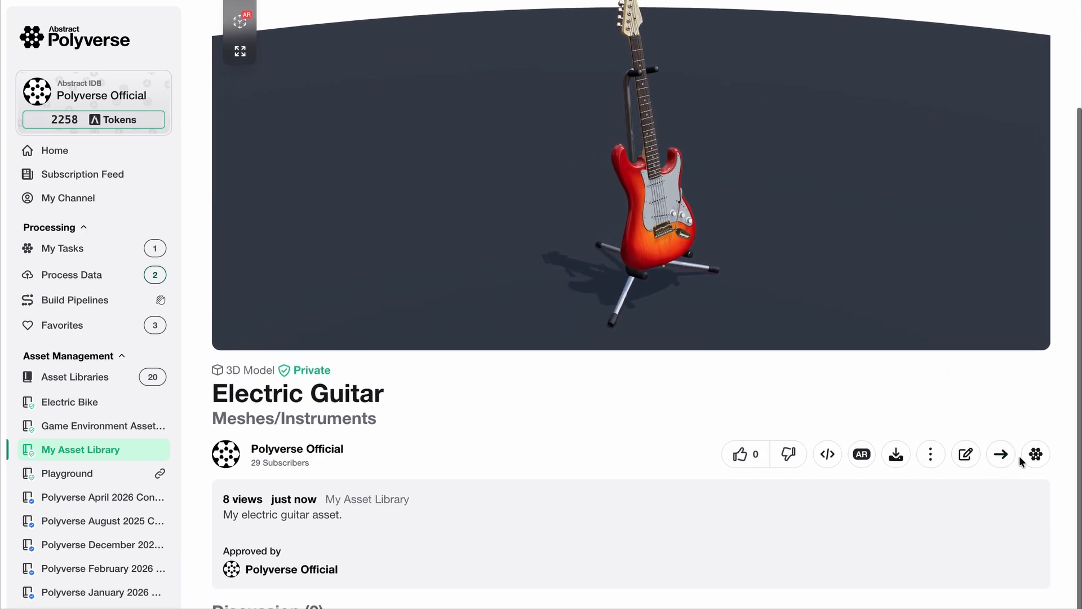
{"action": "left_click", "coordinate": [1034, 456]}
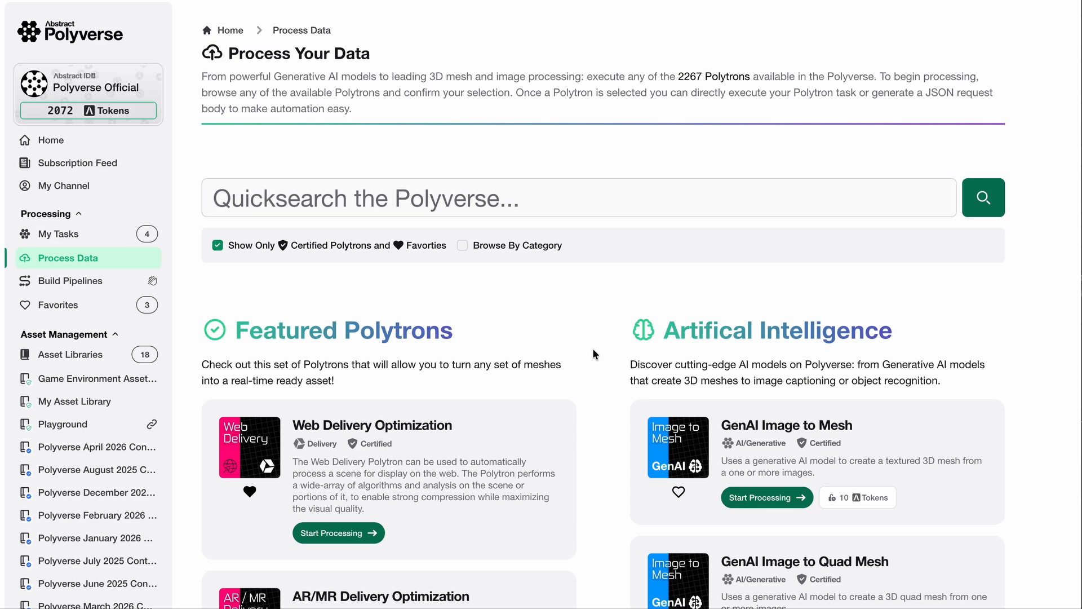
Step: Browse the featured and artificial intelligence Polytrons available for processing data
{"action": "scroll", "coordinate": [593, 348], "scroll_direction": "down", "scroll_amount": 3}
{"action": "scroll", "coordinate": [593, 349], "scroll_direction": "down", "scroll_amount": 10}
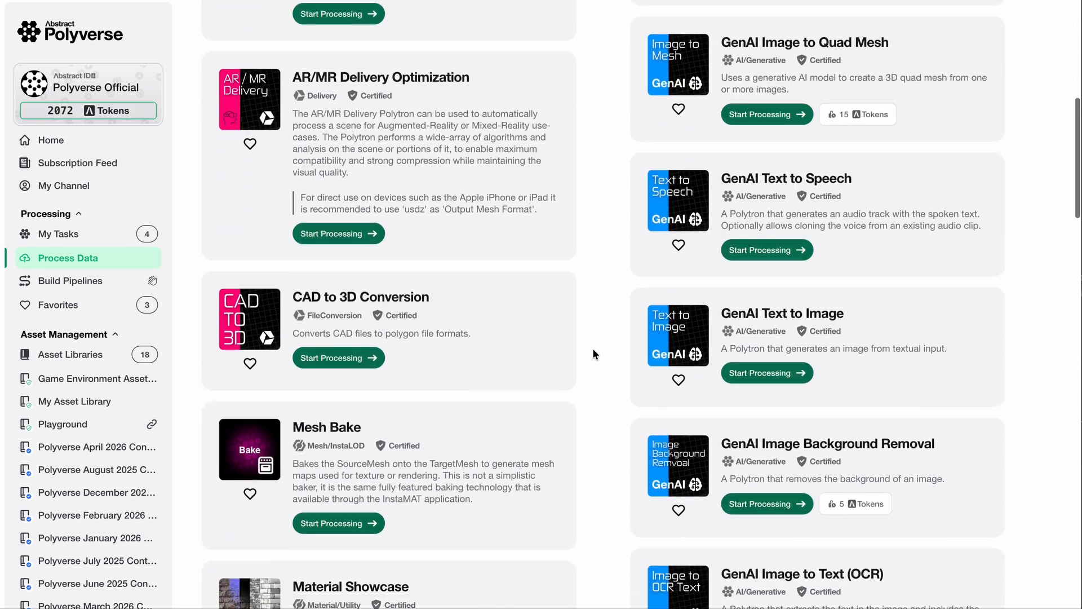
{"action": "scroll", "coordinate": [593, 354], "scroll_direction": "down", "scroll_amount": 3}
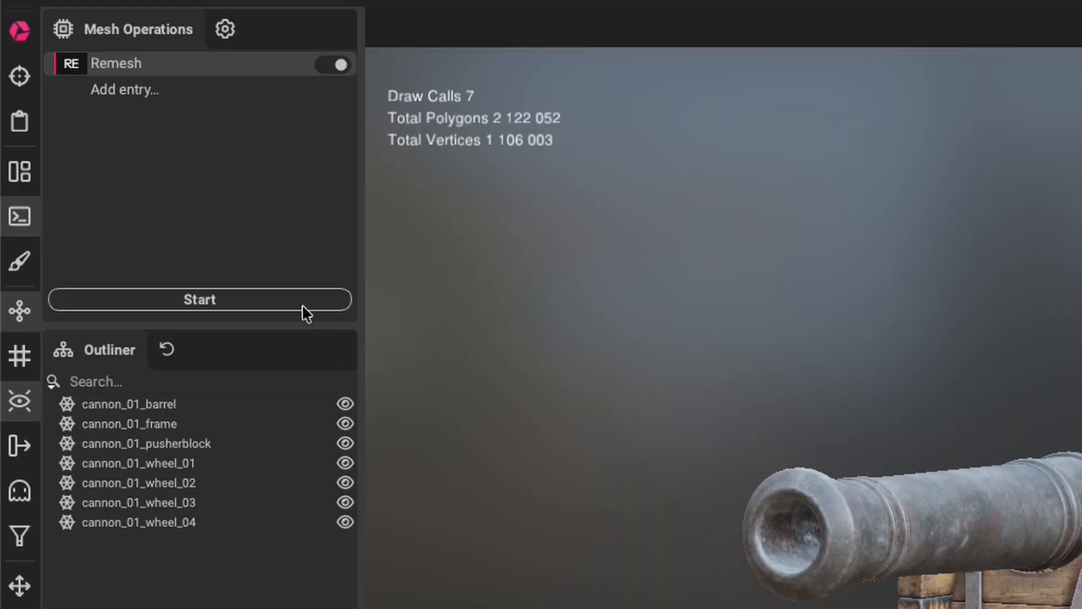
Step: Add the Megaphone Prefab Material and the Dirt material to the megaphone's layer stack
{"action": "left_click", "coordinate": [100, 155]}
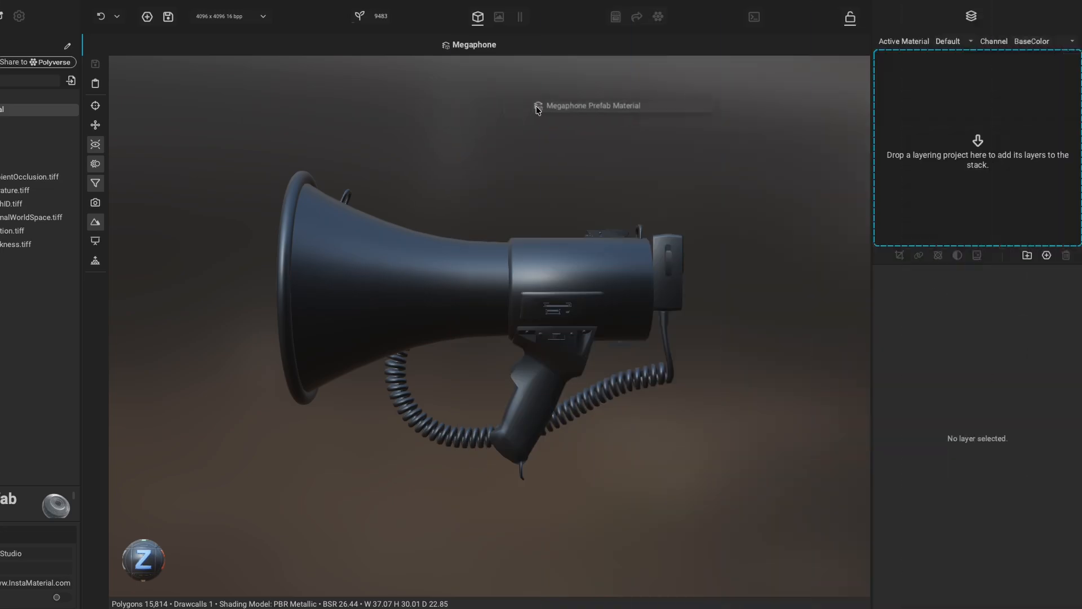
{"action": "left_click_drag", "start_coordinate": [537, 109], "coordinate": [902, 104]}
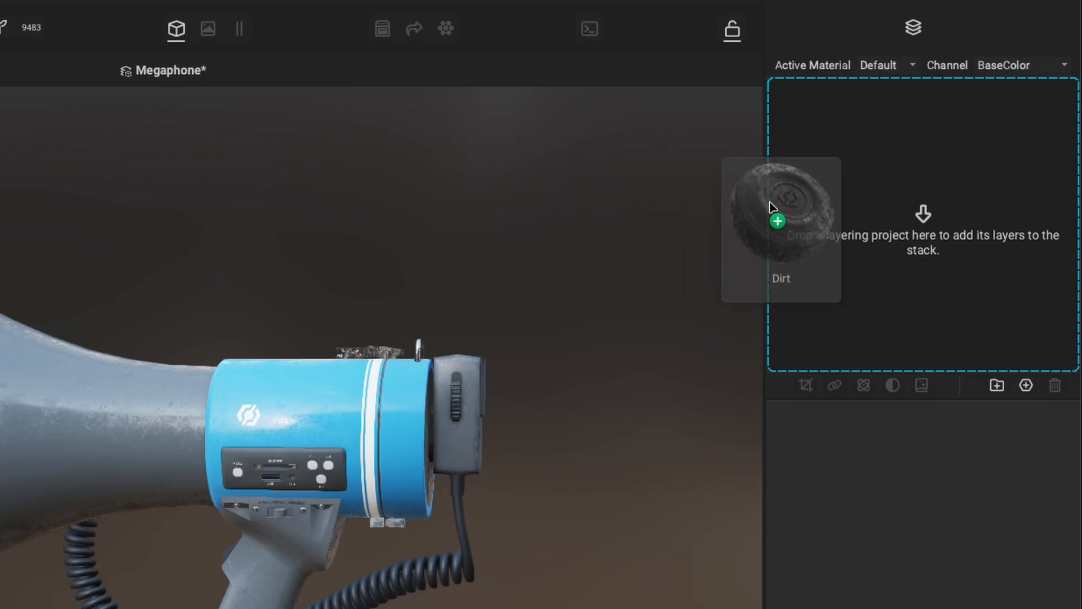
{"action": "left_click_drag", "start_coordinate": [875, 133], "coordinate": [907, 67]}
{"action": "left_click_drag", "start_coordinate": [818, 103], "coordinate": [820, 104]}
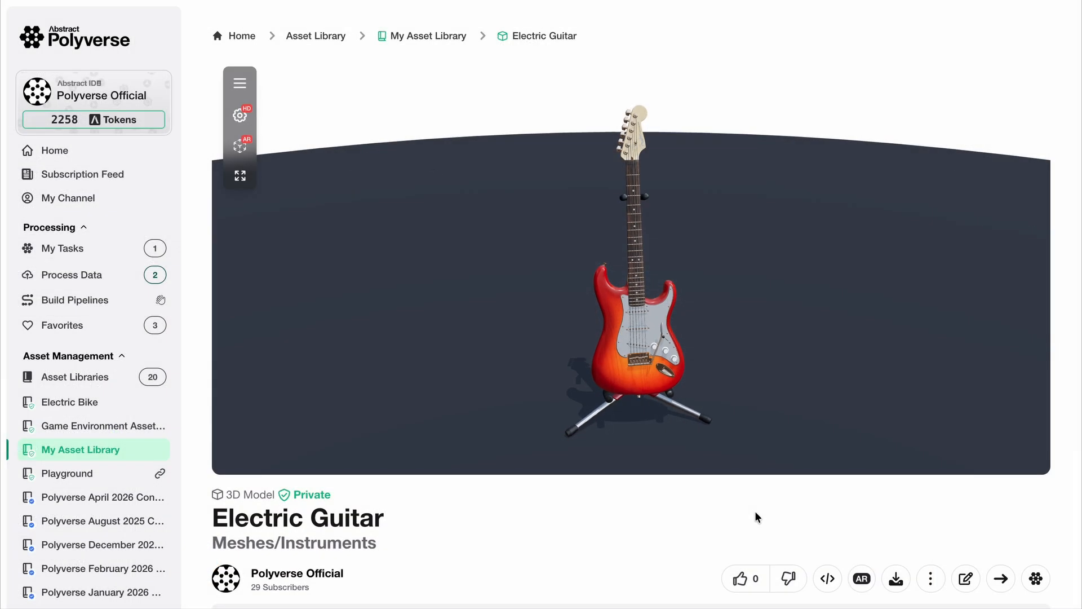
Step: Show the Electric Guitar asset's available workflows and view the Boot image's asset page
{"action": "scroll", "coordinate": [755, 511], "scroll_direction": "down", "scroll_amount": 3}
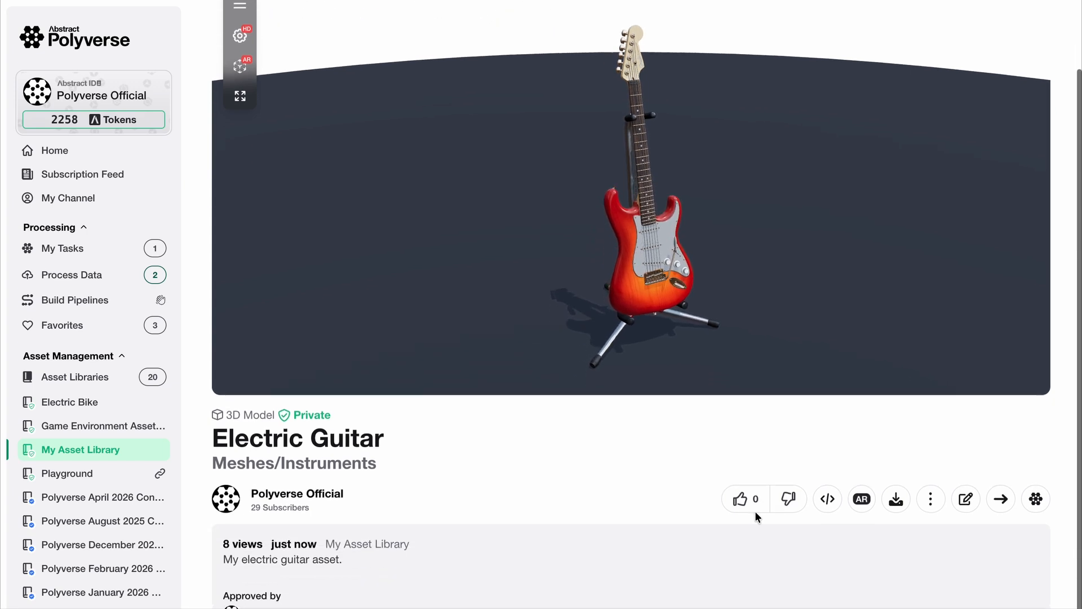
{"action": "left_click", "coordinate": [1035, 454]}
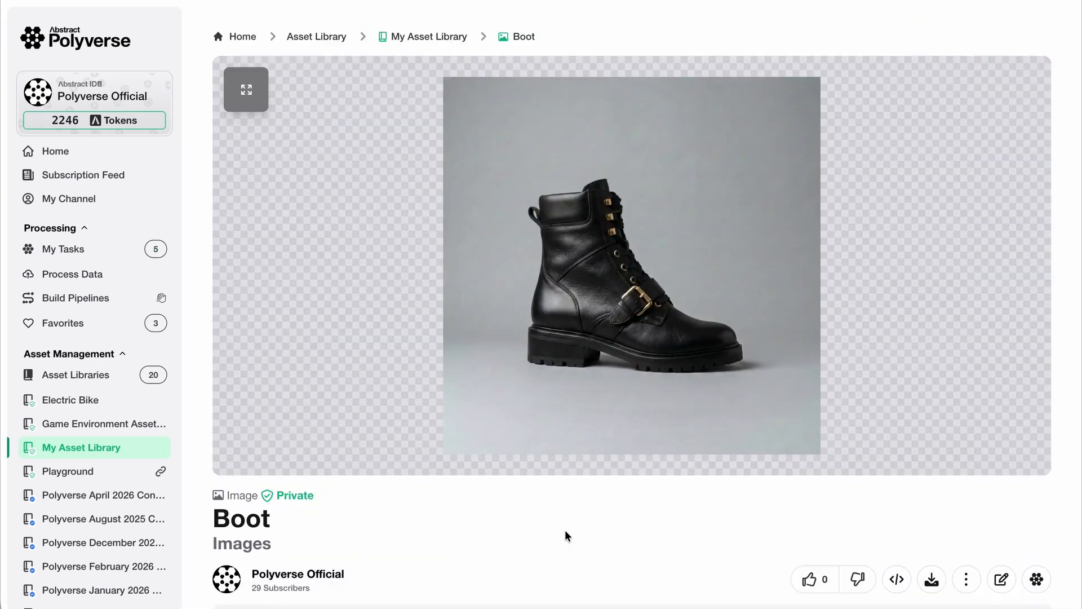
{"action": "scroll", "coordinate": [565, 530], "scroll_direction": "down", "scroll_amount": 3}
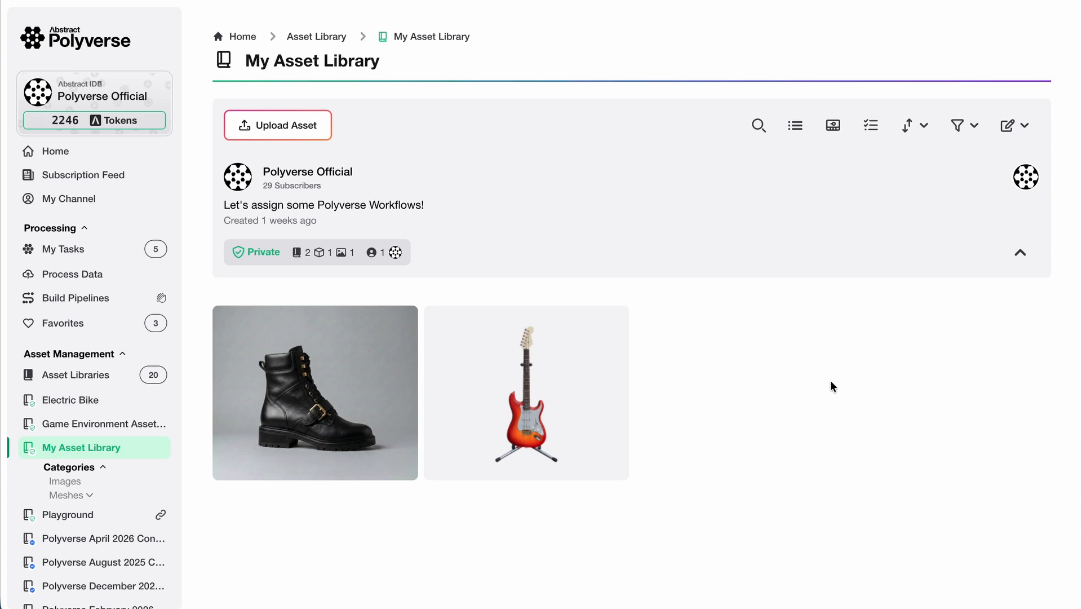
Step: Open the workflow settings of My Asset Library and start a new Polytron workflow based on 3D File Conversion
{"action": "left_click", "coordinate": [1009, 129]}
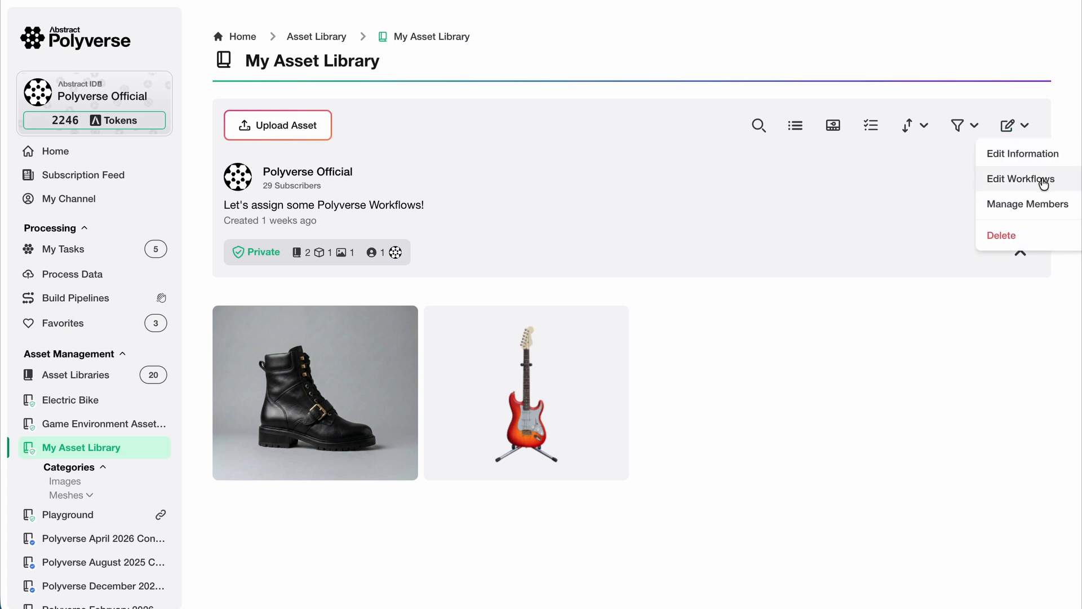
{"action": "left_click", "coordinate": [1021, 180]}
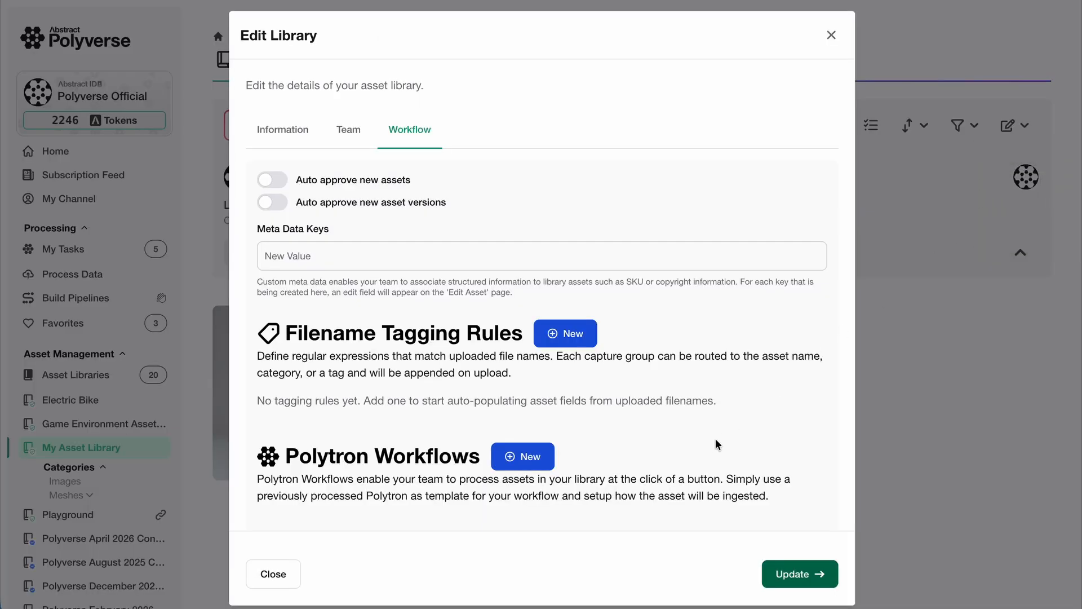
{"action": "scroll", "coordinate": [714, 441], "scroll_direction": "down", "scroll_amount": 2}
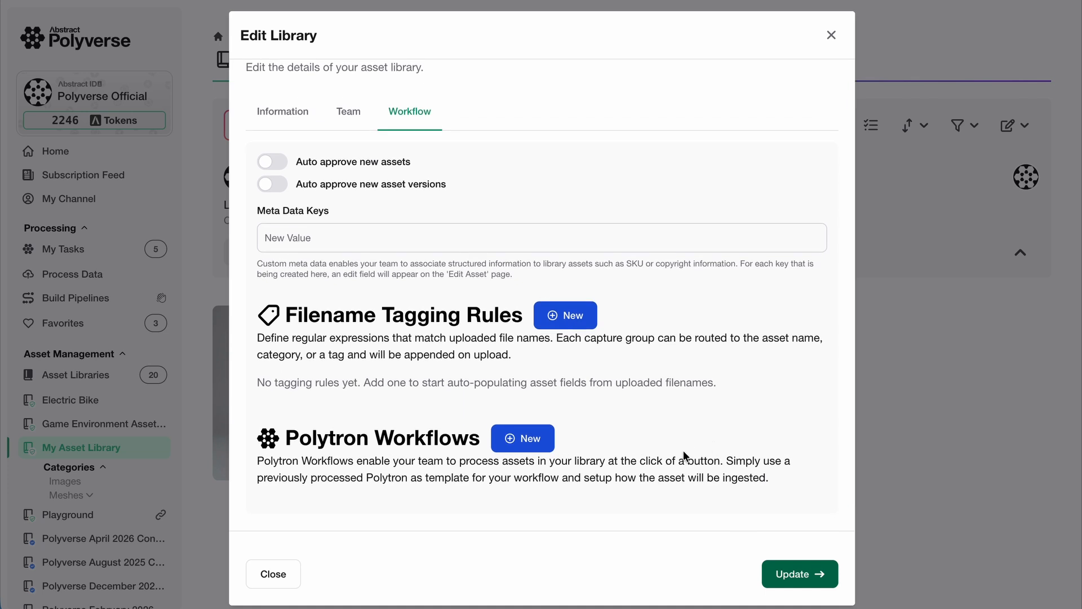
{"action": "left_click", "coordinate": [523, 439]}
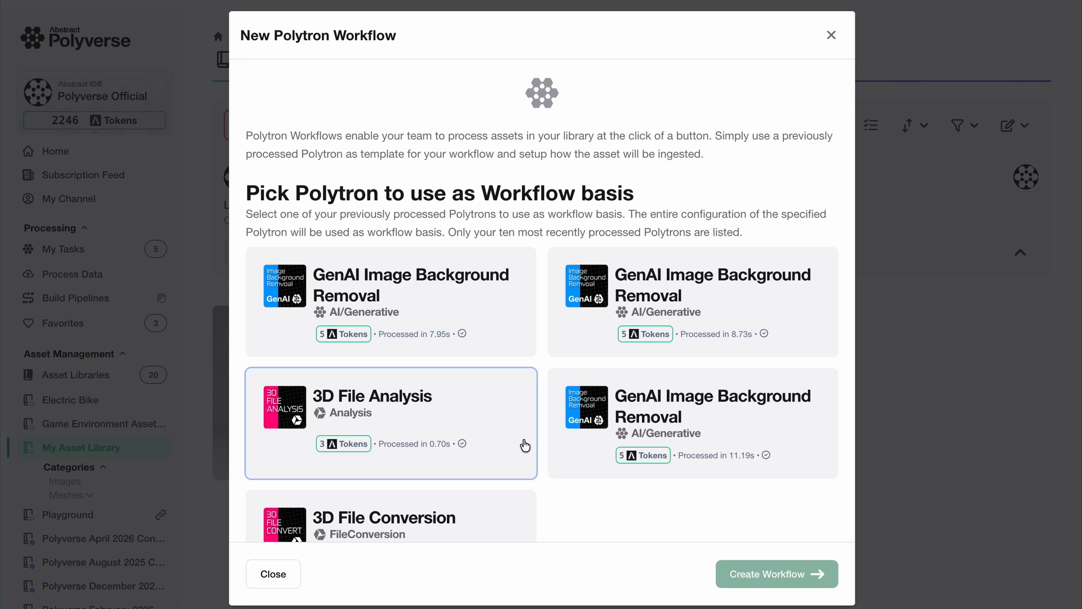
{"action": "scroll", "coordinate": [524, 446], "scroll_direction": "down", "scroll_amount": 1}
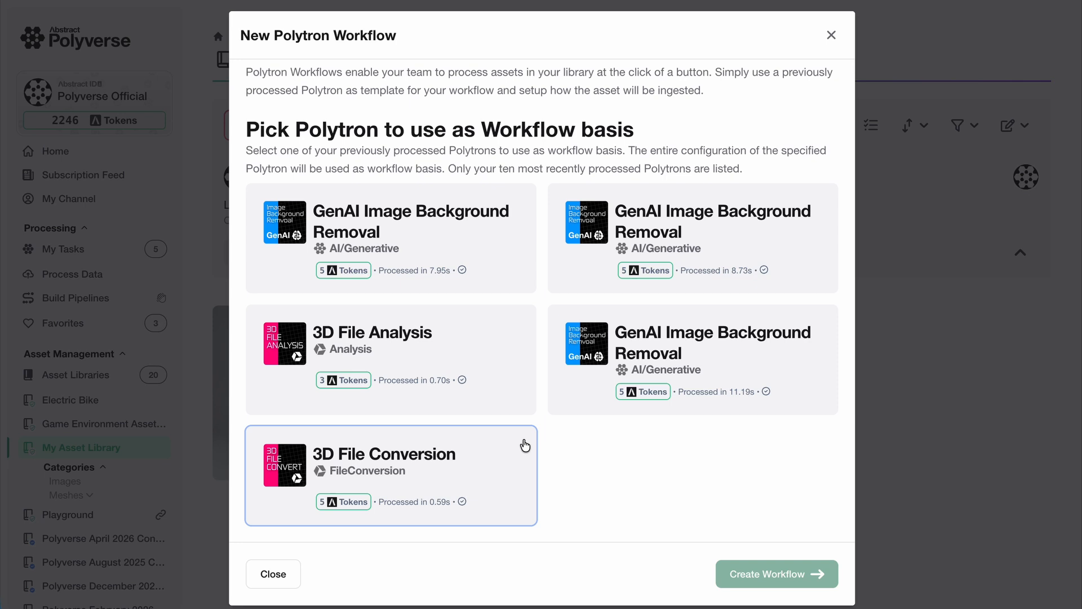
{"action": "left_click", "coordinate": [477, 470]}
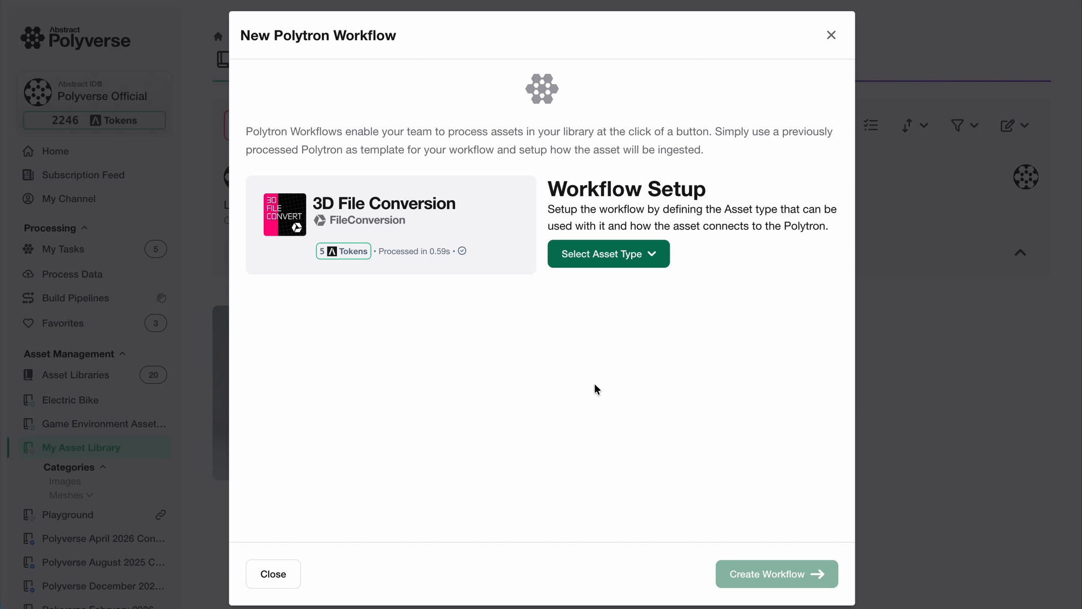
Step: Set the workflow's asset type to Mesh and its input parameter to InputFile
{"action": "left_click", "coordinate": [605, 257]}
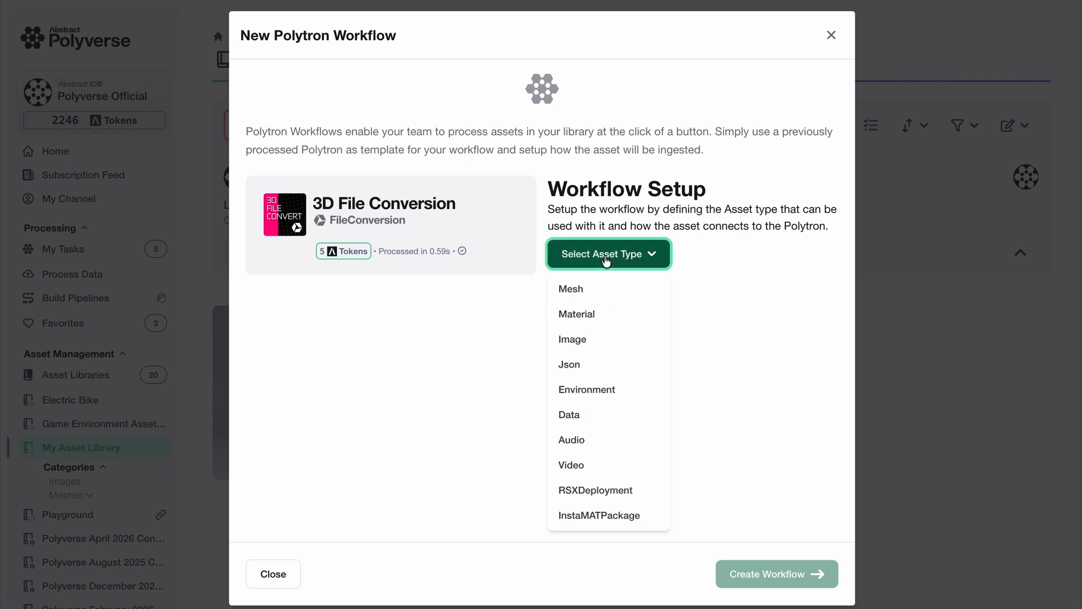
{"action": "left_click", "coordinate": [586, 288]}
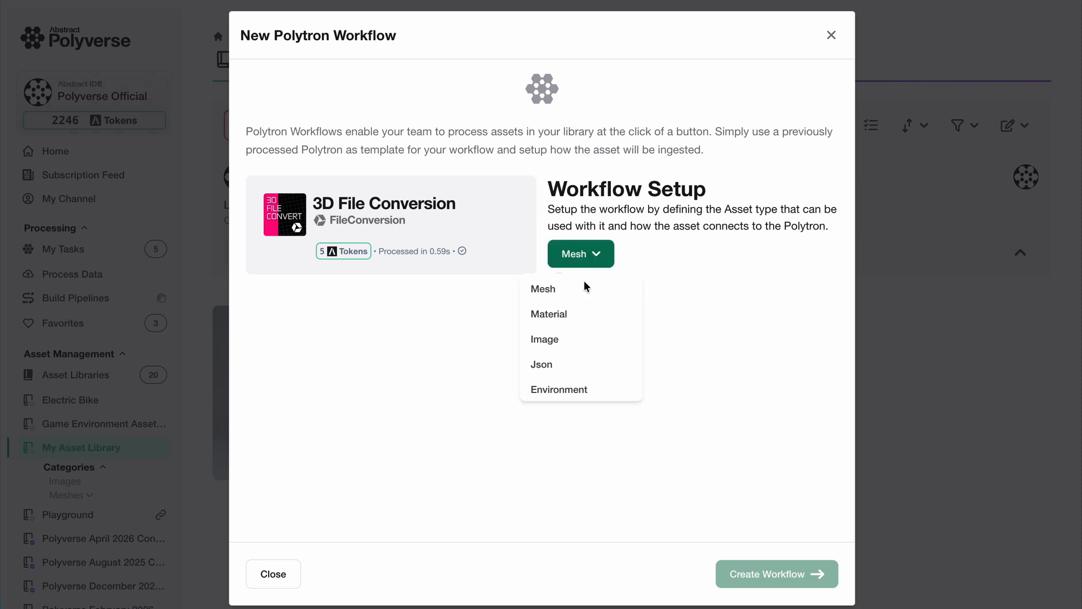
{"action": "left_click", "coordinate": [628, 333]}
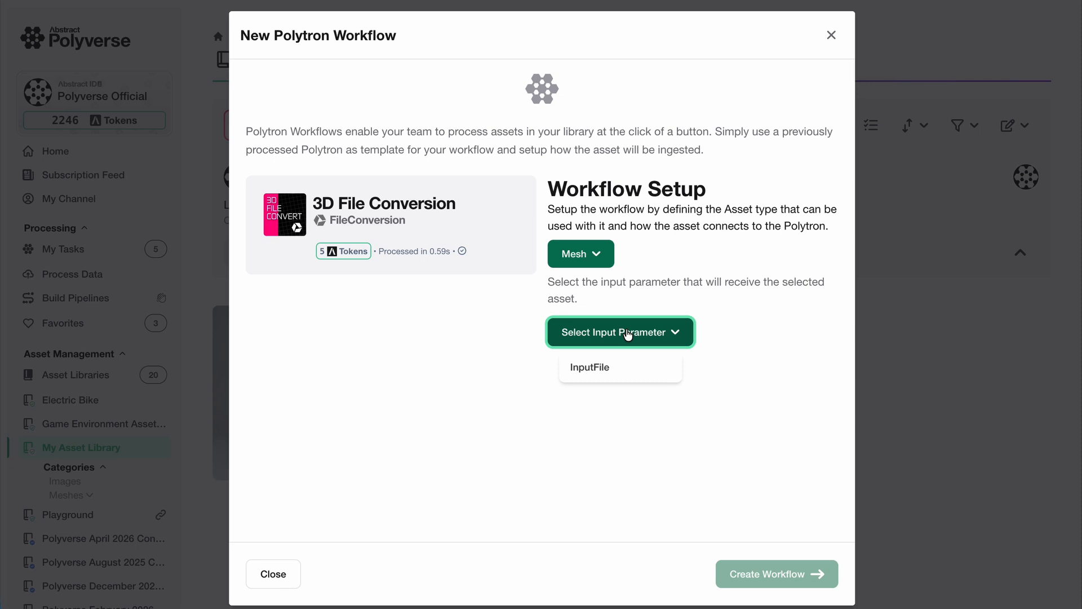
{"action": "left_click", "coordinate": [623, 369]}
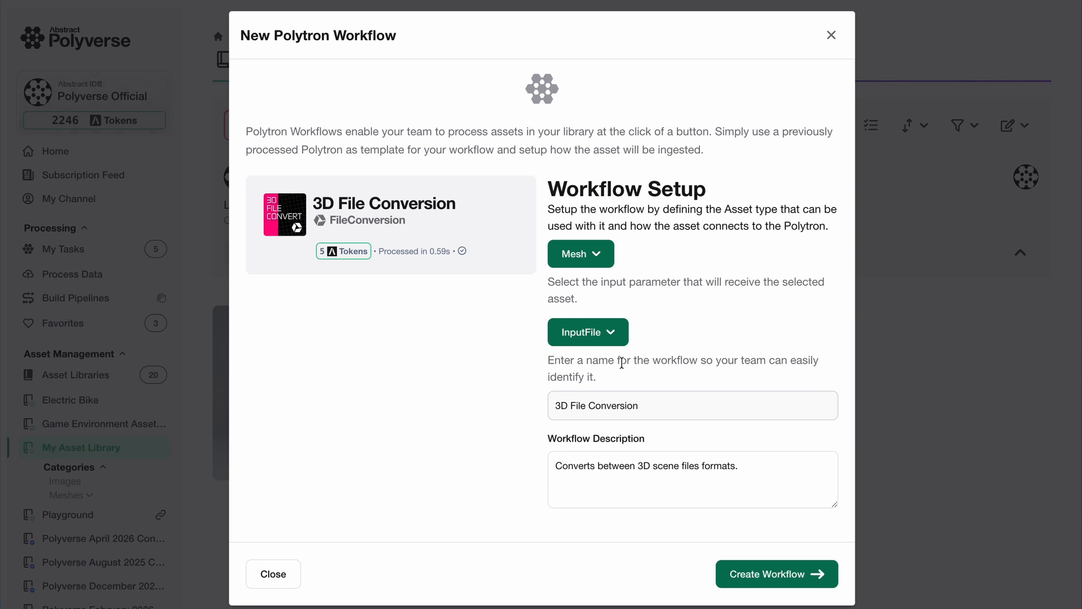
Step: Create the 3D File Conversion workflow and save the updated library settings
{"action": "left_click", "coordinate": [743, 574]}
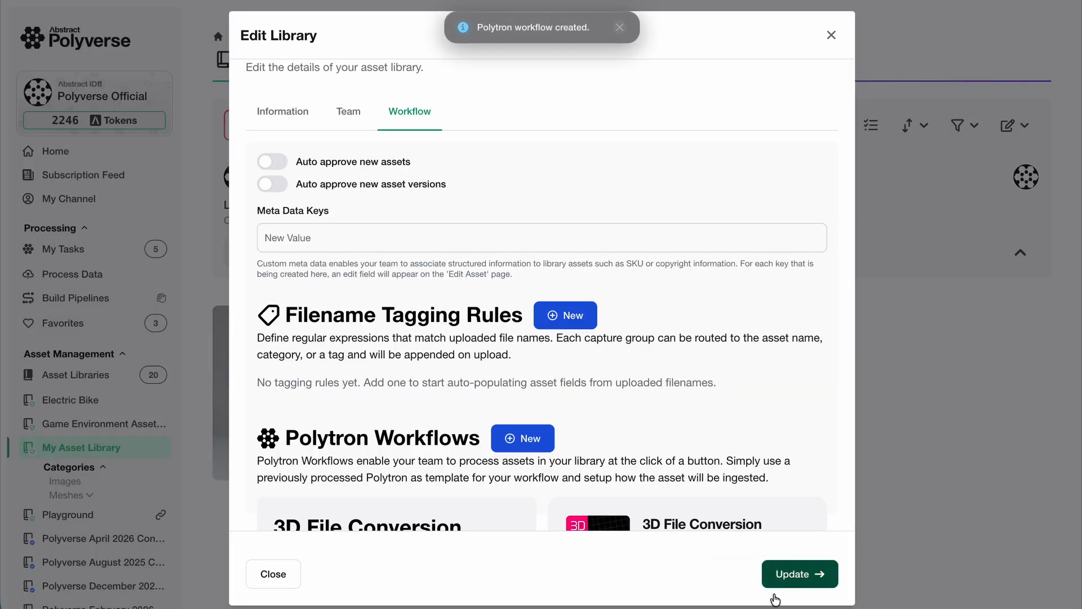
{"action": "left_click", "coordinate": [798, 574]}
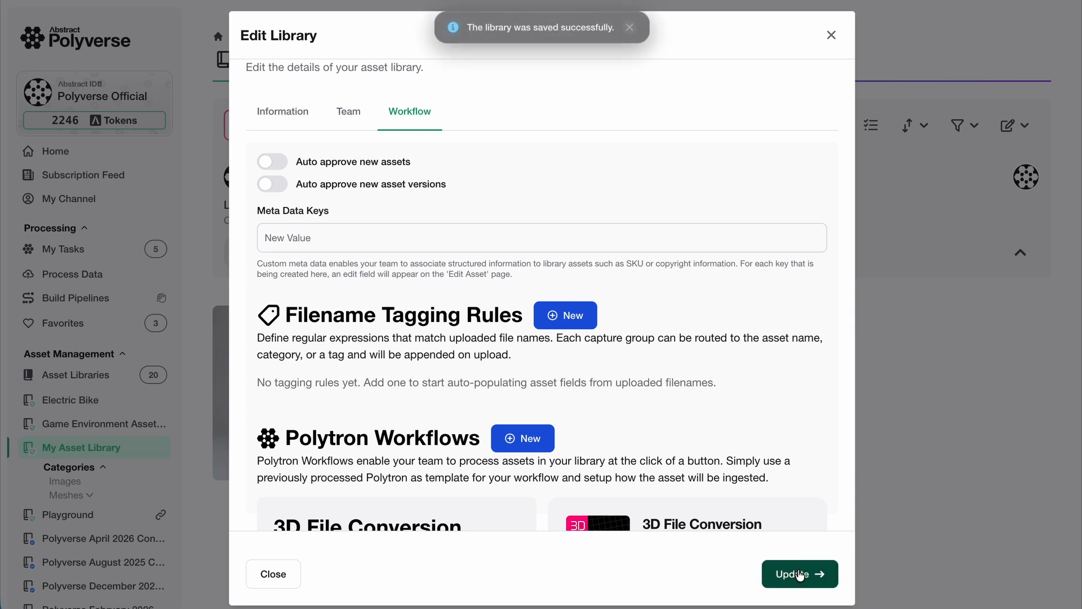
{"action": "left_click", "coordinate": [833, 35]}
Step: Open the Electric Guitar asset and start the 3D File Conversion workflow on it
{"action": "left_click", "coordinate": [565, 351]}
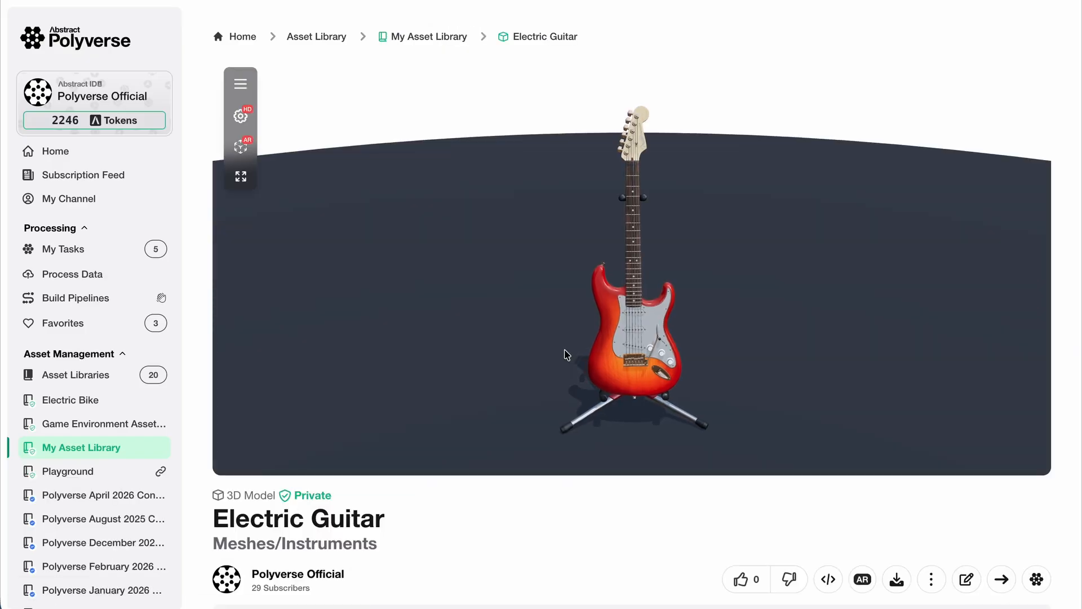
{"action": "scroll", "coordinate": [623, 535], "scroll_direction": "down", "scroll_amount": 3}
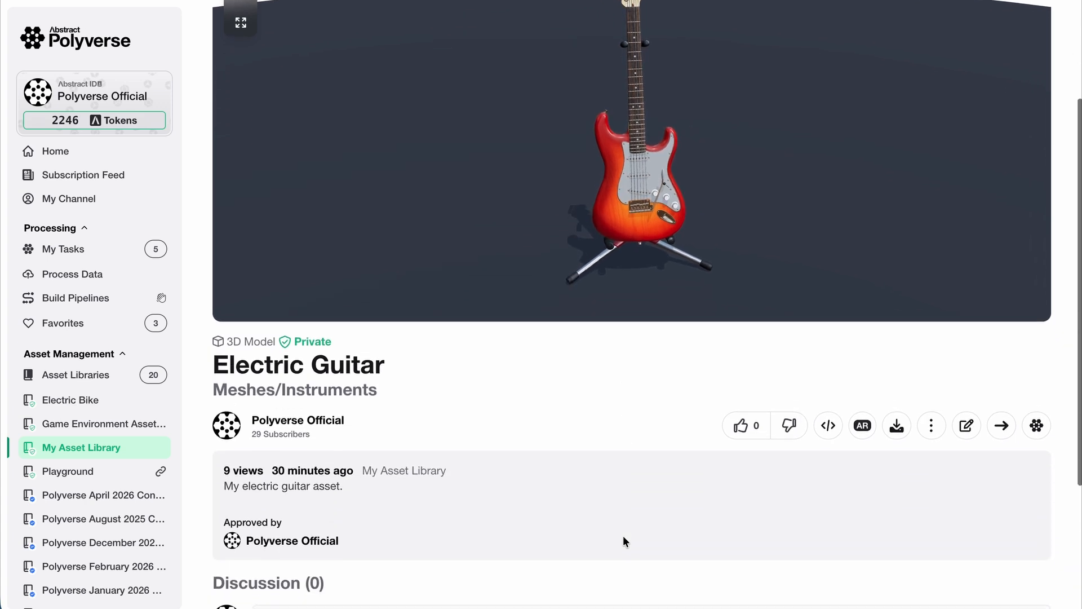
{"action": "left_click", "coordinate": [1036, 425]}
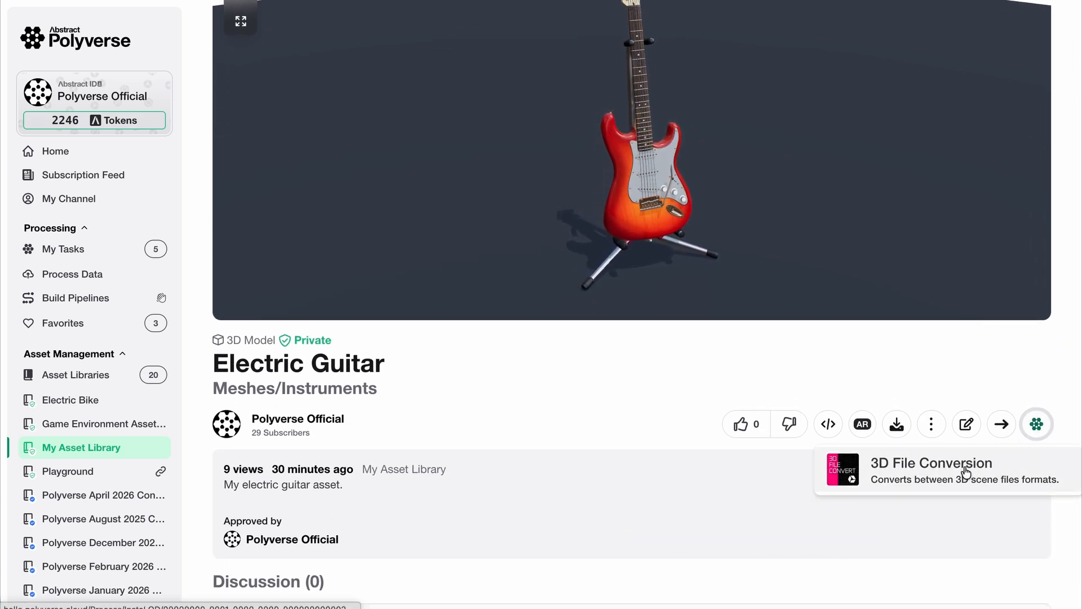
{"action": "left_click", "coordinate": [975, 463]}
Step: Set the output mesh format to glb and process the guitar's file conversion task
{"action": "scroll", "coordinate": [964, 466], "scroll_direction": "down", "scroll_amount": 3}
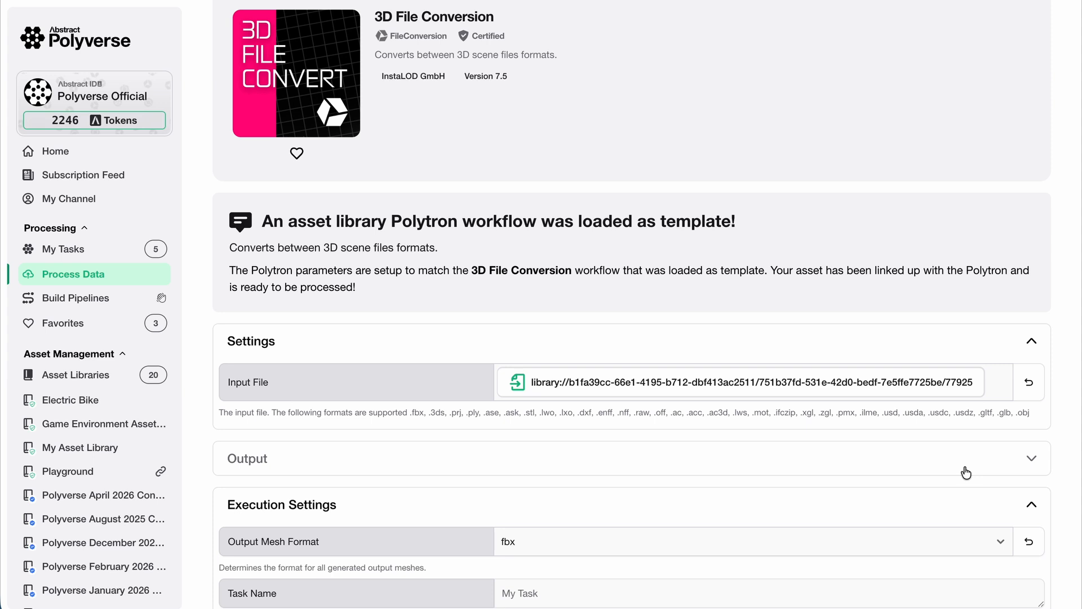
{"action": "scroll", "coordinate": [966, 472], "scroll_direction": "down", "scroll_amount": 3}
{"action": "left_click", "coordinate": [762, 386]}
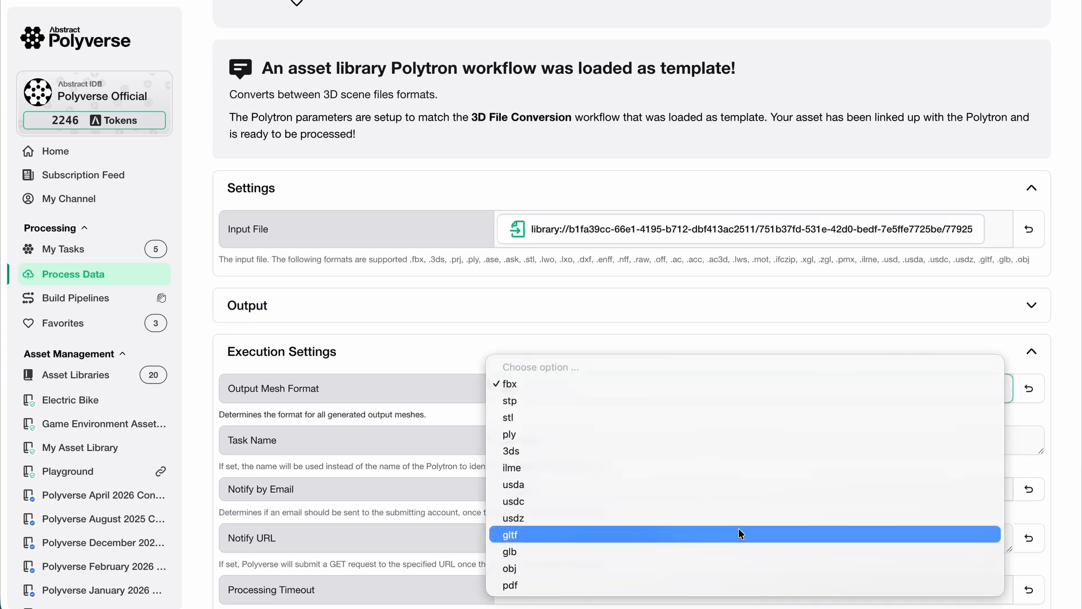
{"action": "left_click", "coordinate": [737, 550]}
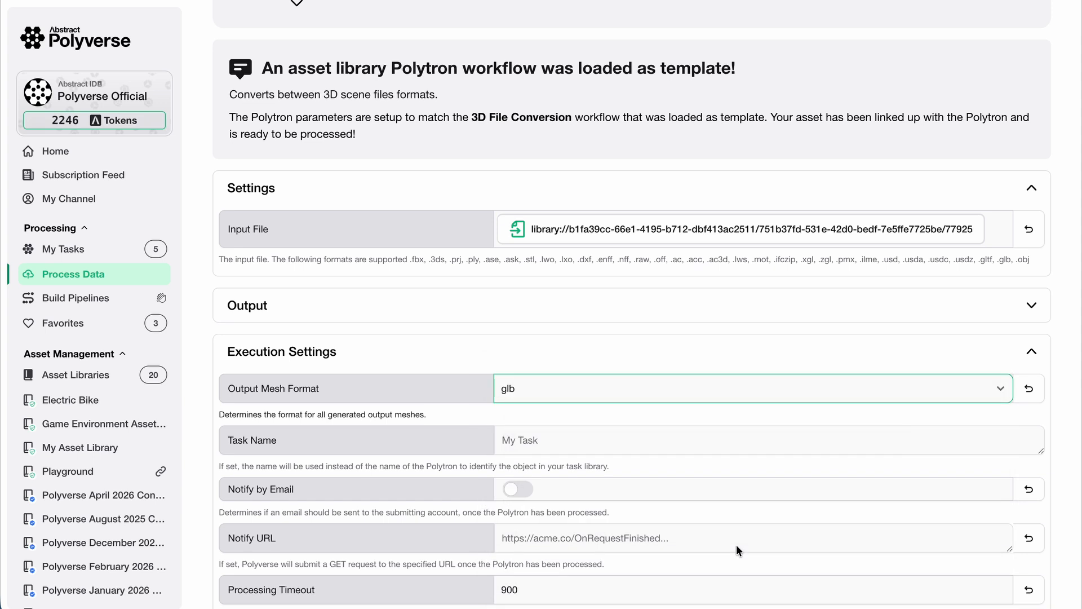
{"action": "scroll", "coordinate": [736, 545], "scroll_direction": "down", "scroll_amount": 5}
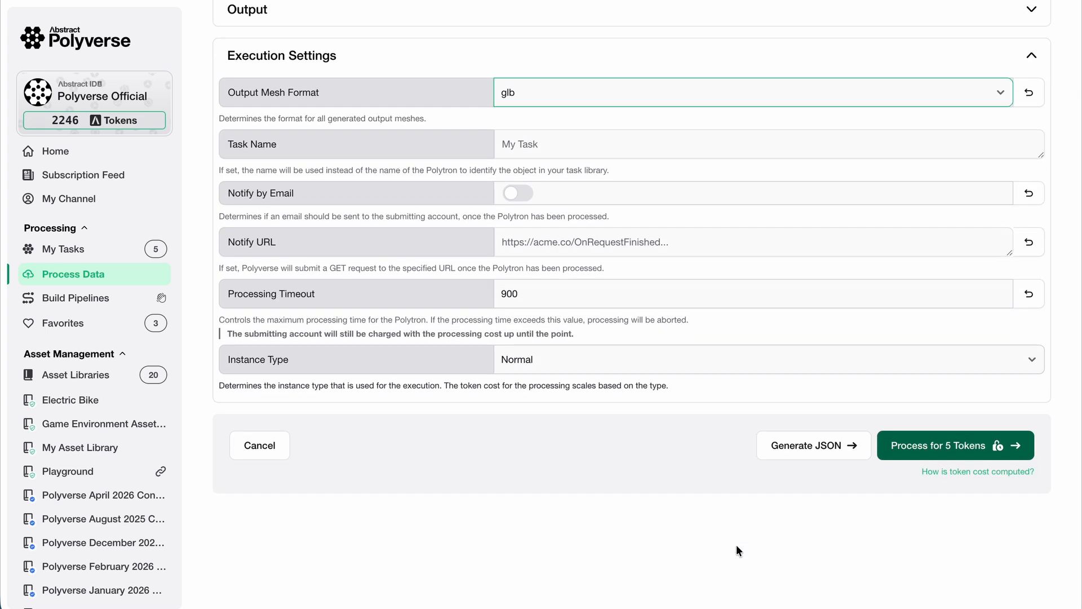
{"action": "left_click", "coordinate": [925, 450]}
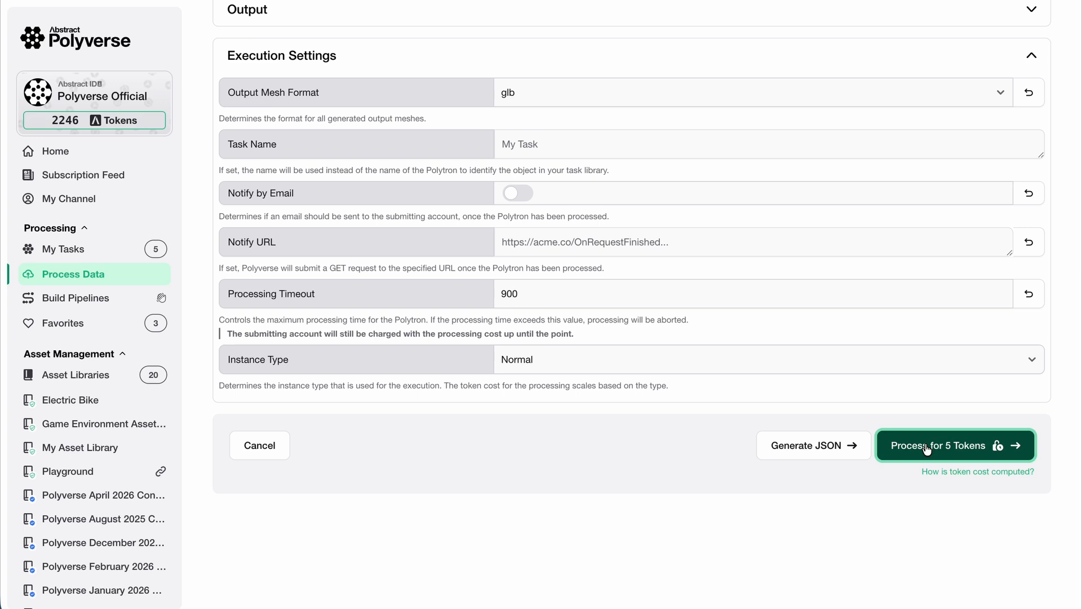
{"action": "left_click", "coordinate": [927, 454]}
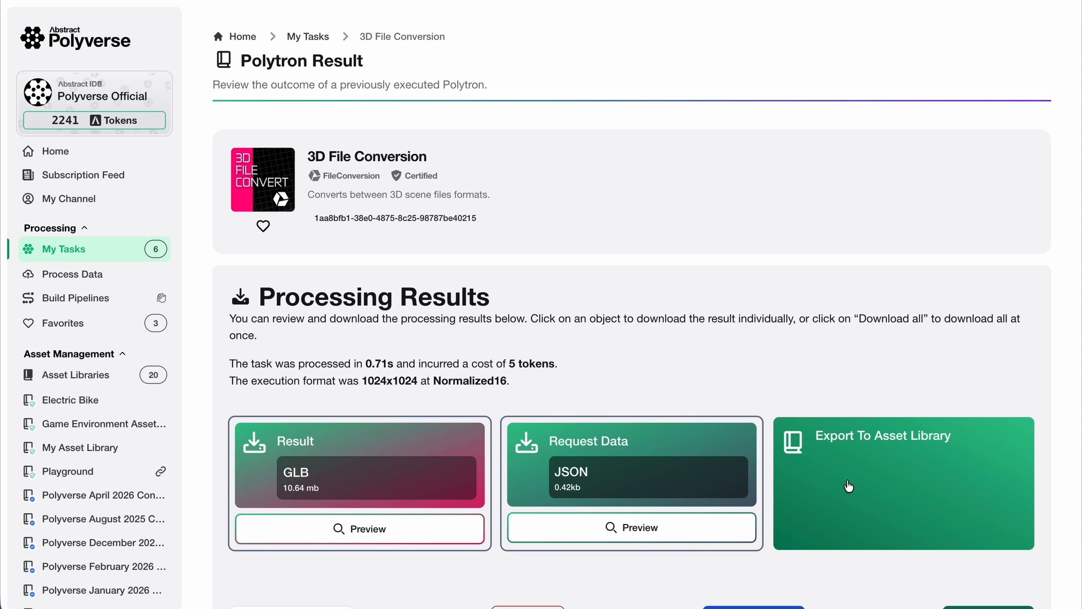
Step: Download the GLB result of the 3D File Conversion task
{"action": "scroll", "coordinate": [849, 486], "scroll_direction": "down", "scroll_amount": 3}
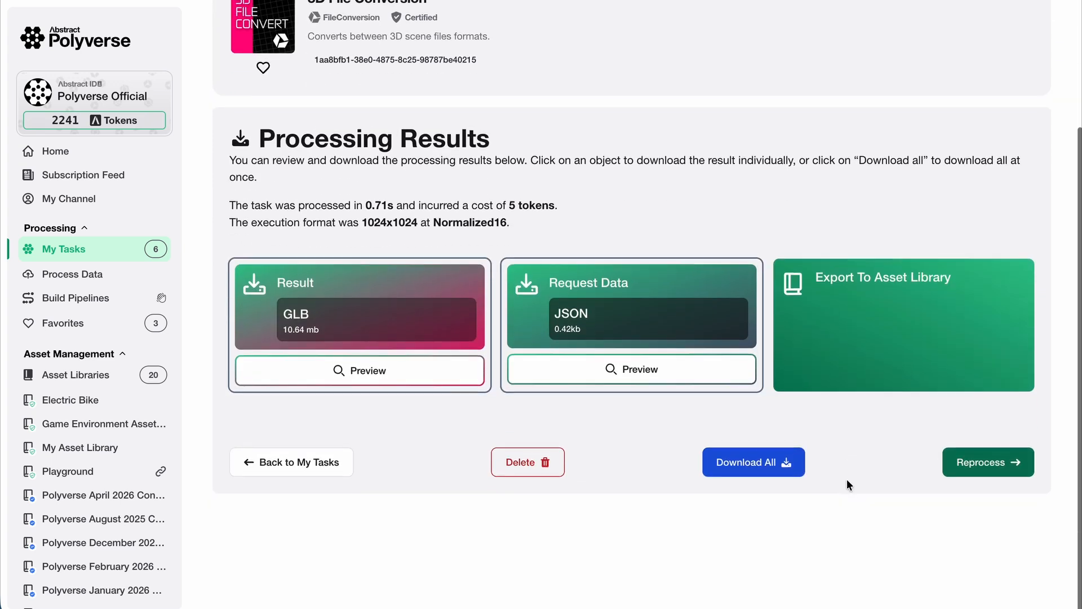
{"action": "left_click", "coordinate": [416, 291]}
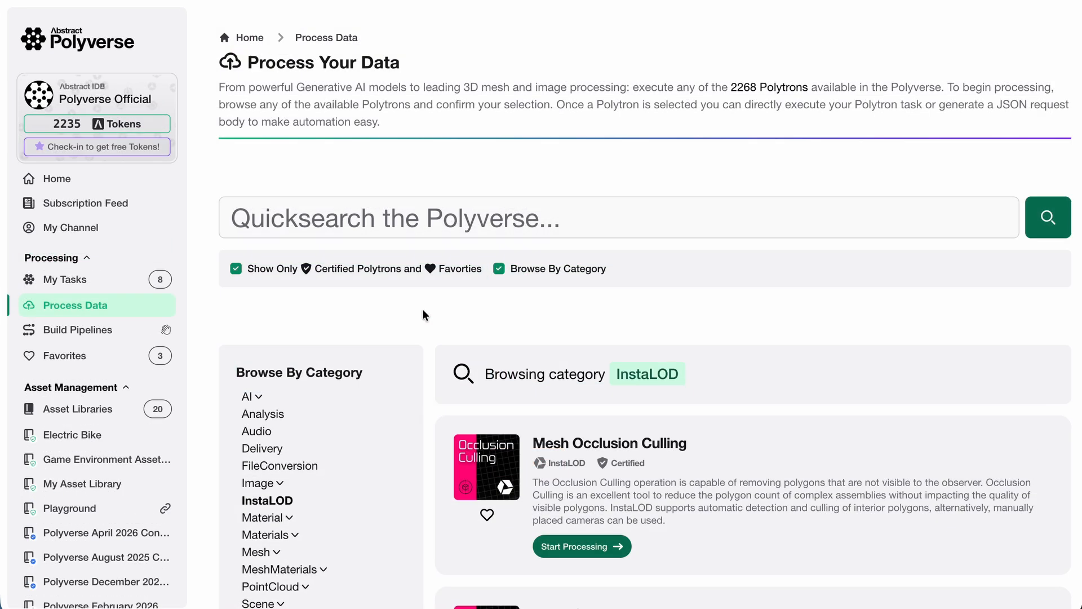
Step: Browse the certified Polytrons in the InstaLOD category
{"action": "scroll", "coordinate": [423, 313], "scroll_direction": "down", "scroll_amount": 4}
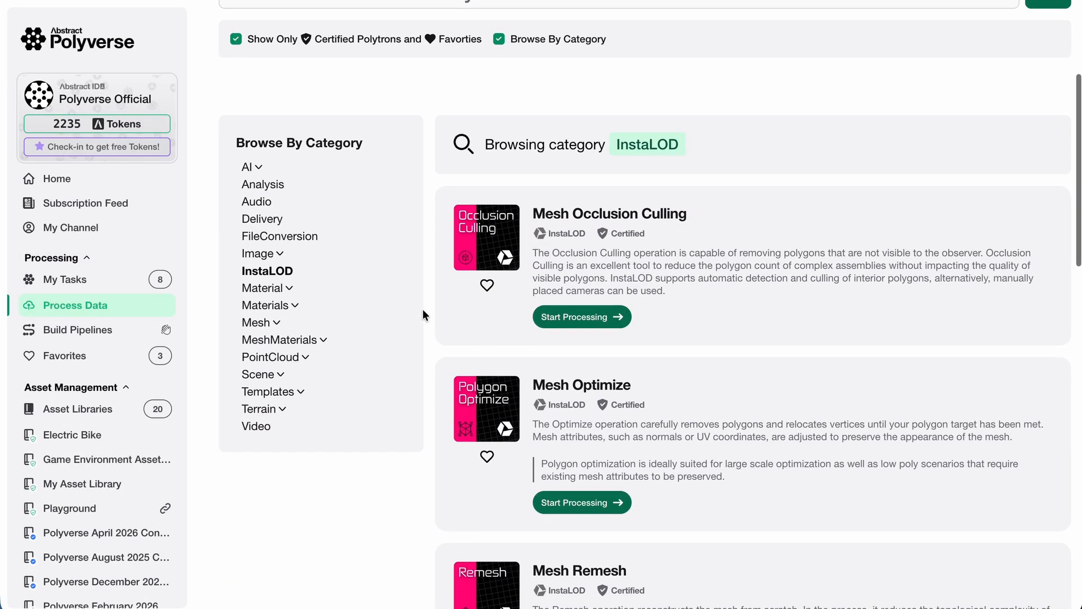
{"action": "scroll", "coordinate": [423, 313], "scroll_direction": "down", "scroll_amount": 4}
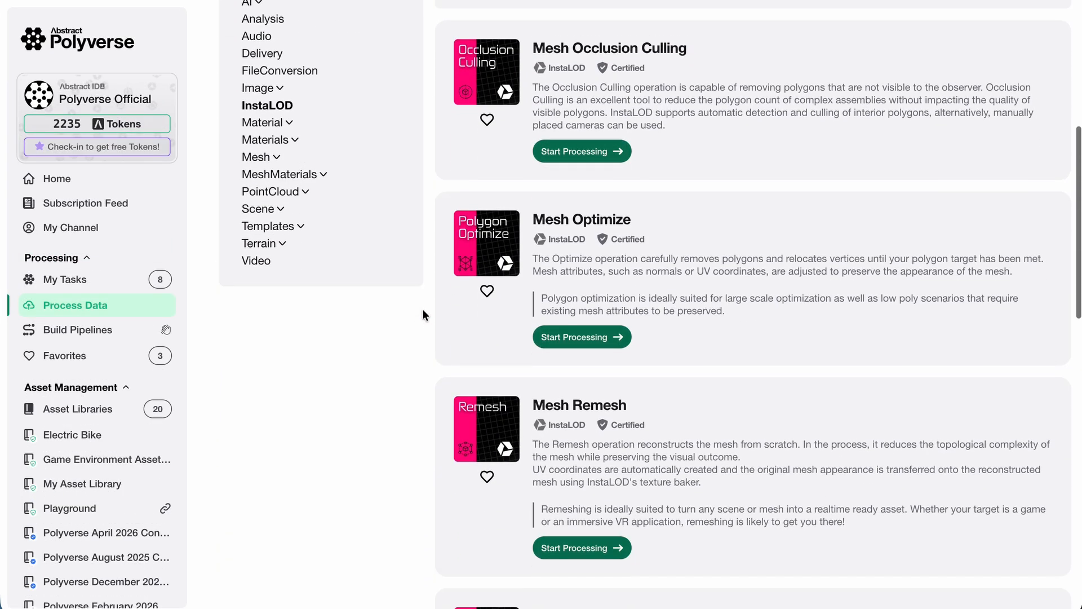
Step: Look through the remaining InstaLOD Polytrons and review the Boot image's details and available workflows in My Asset Library
{"action": "scroll", "coordinate": [423, 314], "scroll_direction": "down", "scroll_amount": 3}
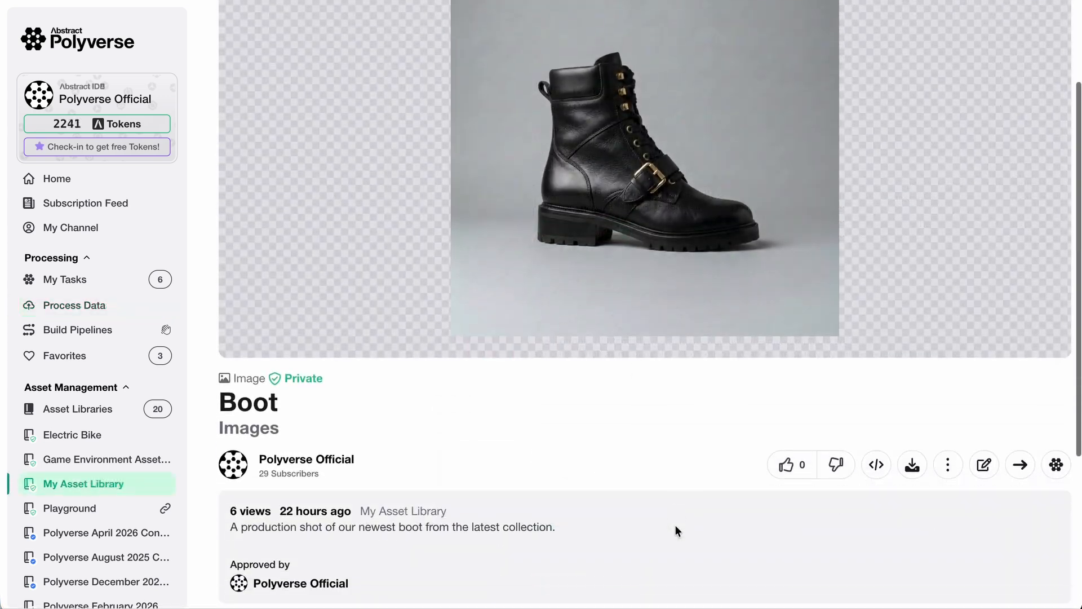
{"action": "scroll", "coordinate": [677, 531], "scroll_direction": "down", "scroll_amount": 1}
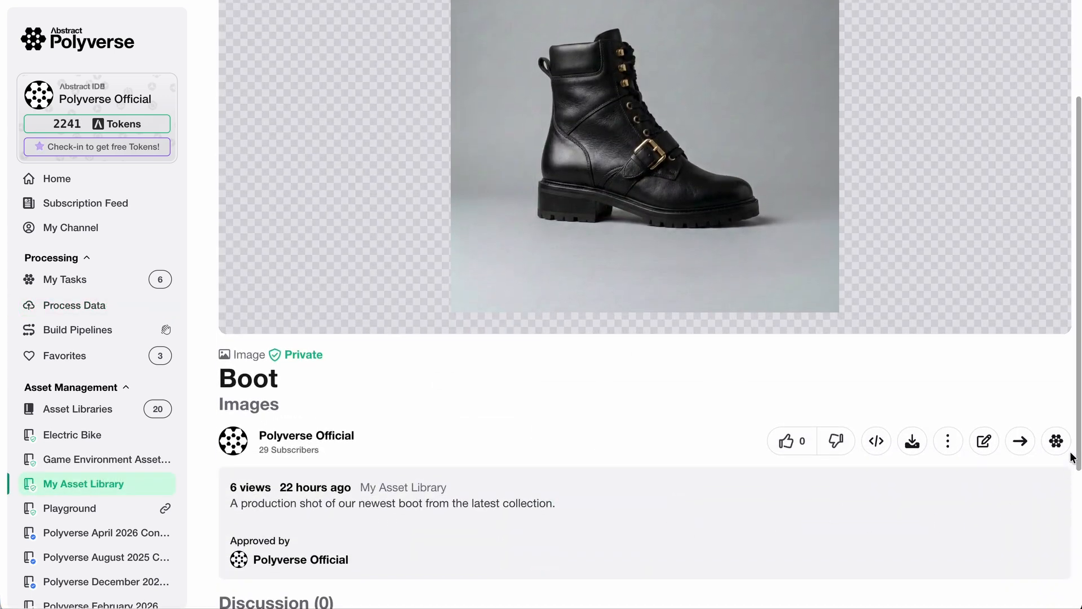
{"action": "mouse_move", "coordinate": [1056, 440]}
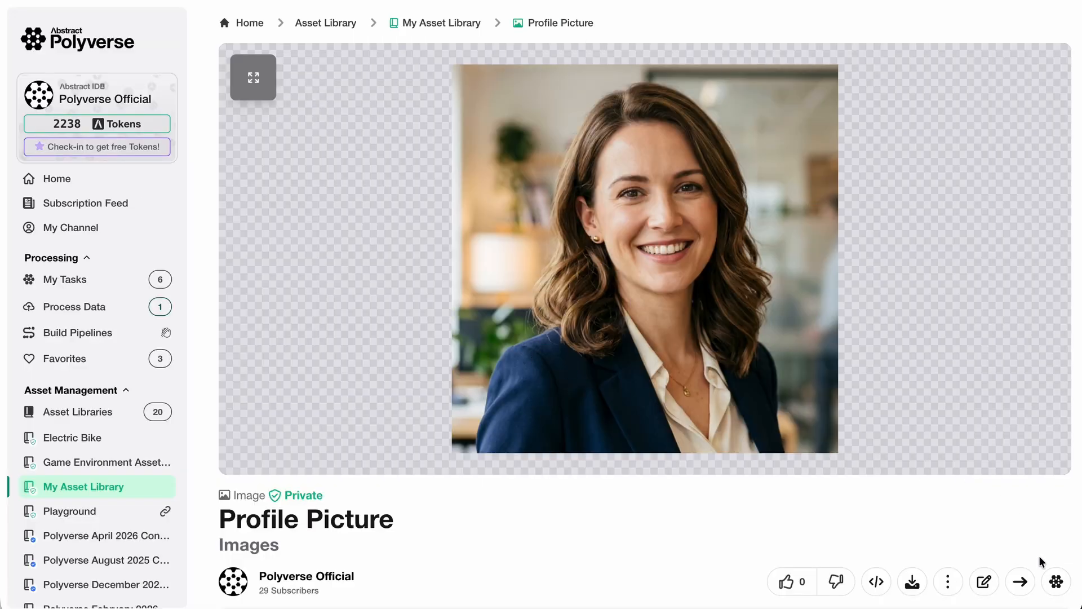
Step: Start the GenAI Image Background Removal workflow on the Profile Picture image
{"action": "left_click", "coordinate": [1055, 581]}
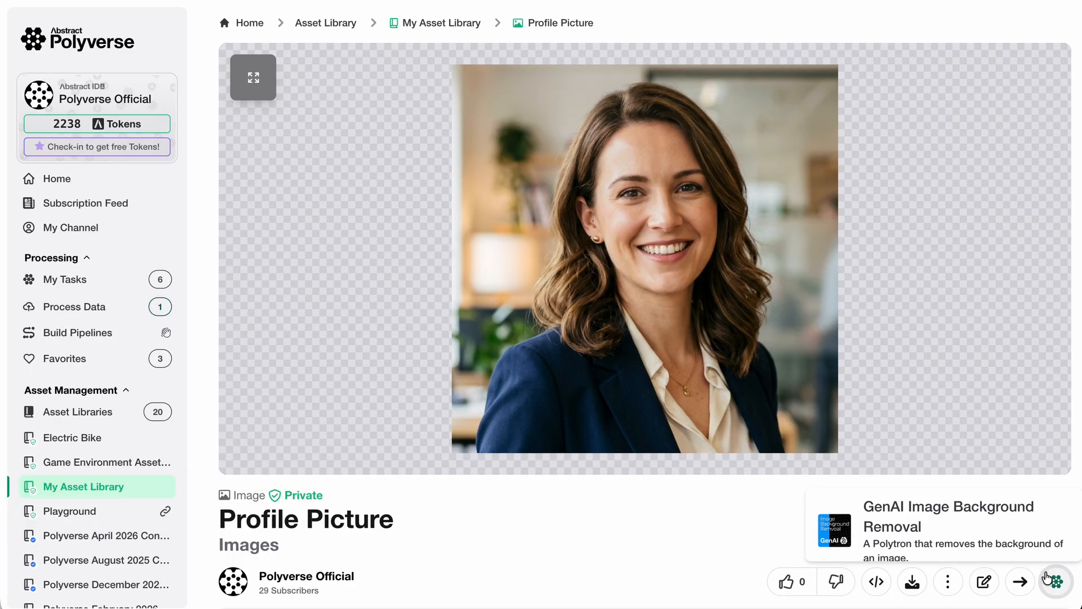
{"action": "left_click", "coordinate": [976, 531]}
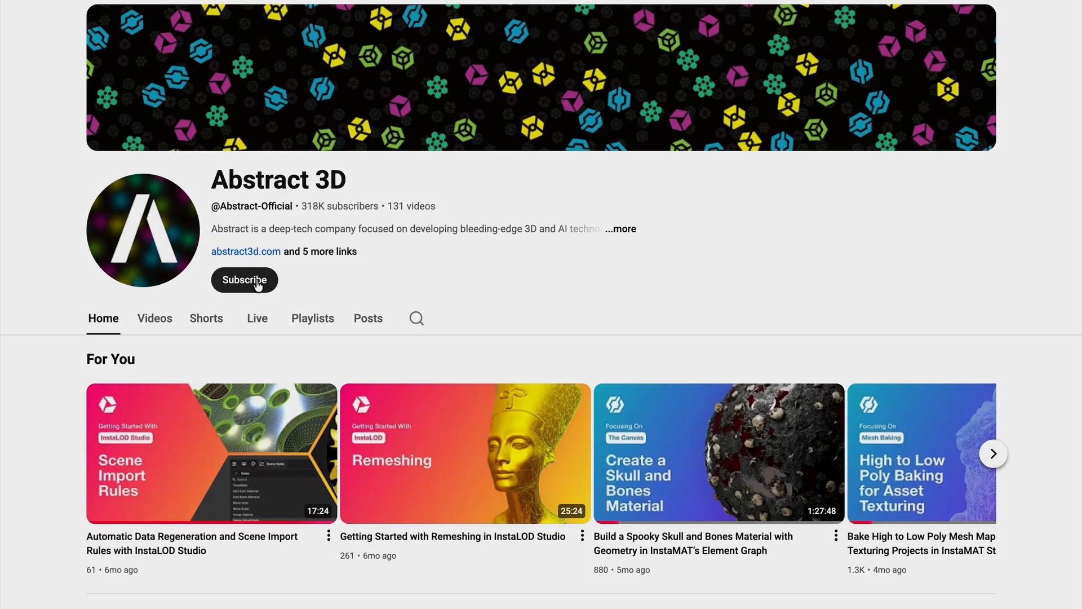
Step: Switch to YouTube, subscribe to the Abstract 3D channel and turn on all of its notifications
{"action": "left_click", "coordinate": [256, 282]}
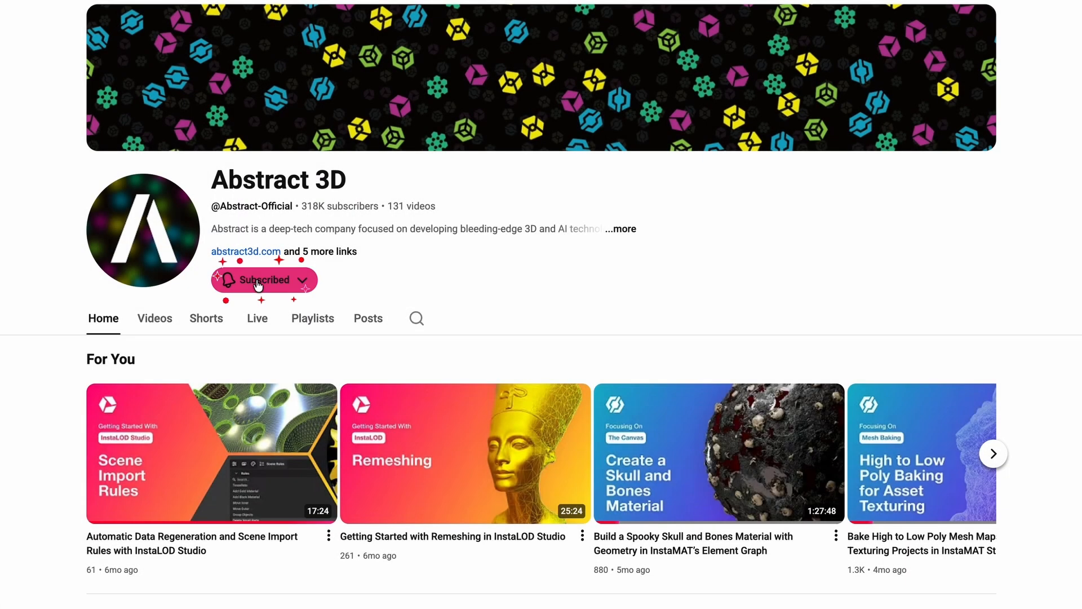
{"action": "left_click", "coordinate": [302, 280]}
{"action": "left_click", "coordinate": [298, 314]}
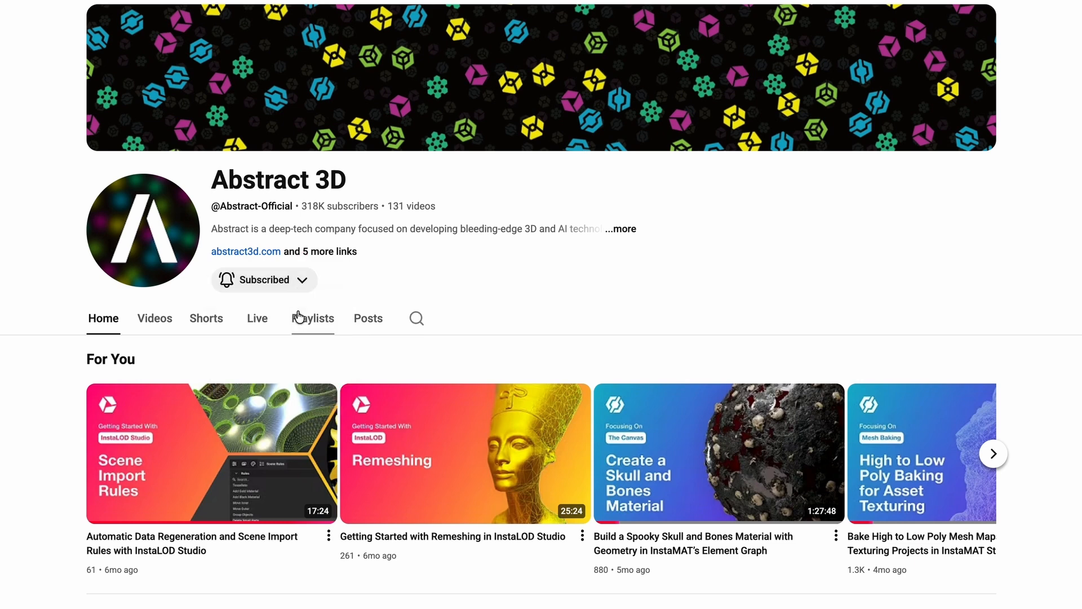